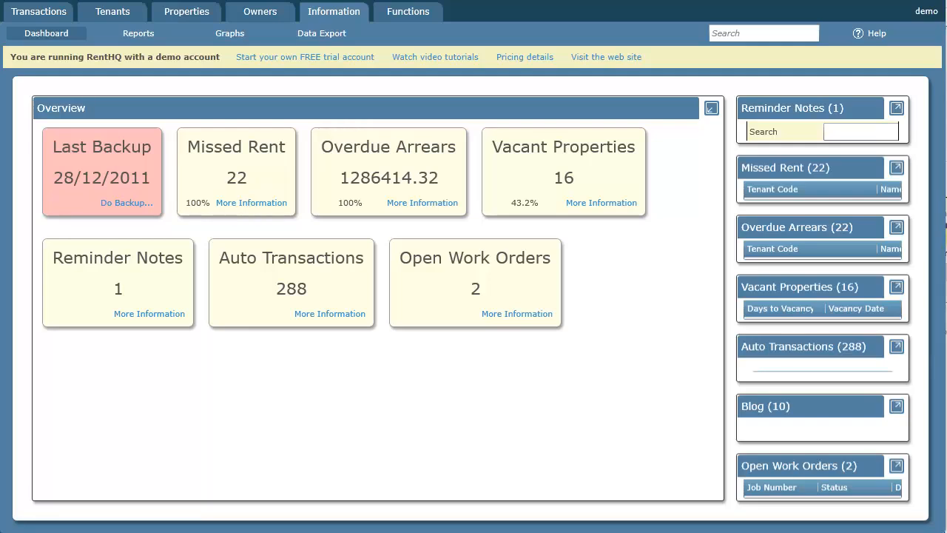
- Open the first DemoProperty1 property record and check its address and number of bedrooms
{"action": "left_click", "coordinate": [191, 14]}
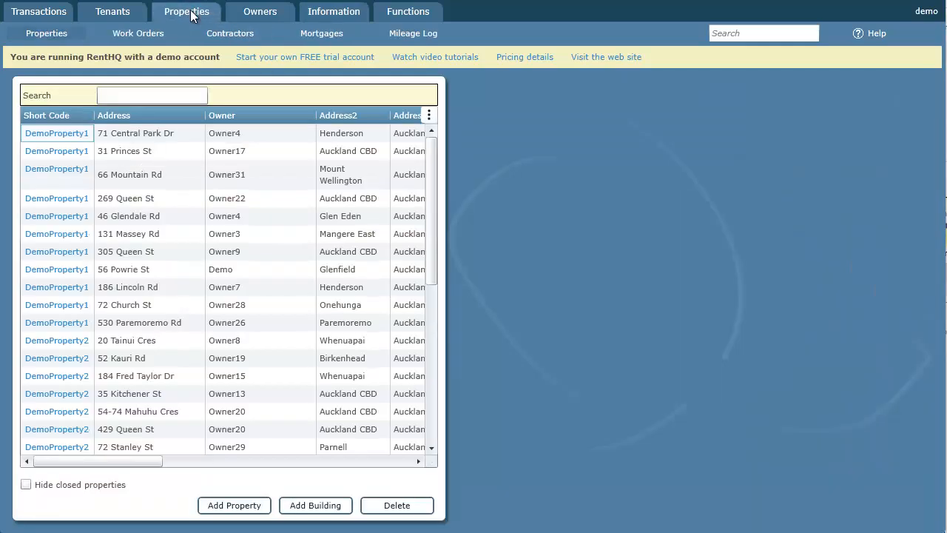
{"action": "left_click", "coordinate": [58, 133]}
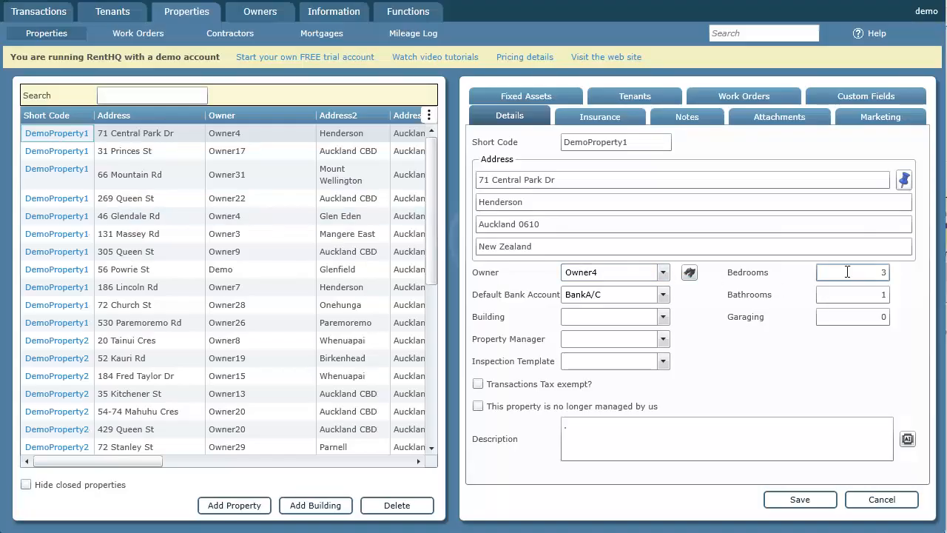
{"action": "double_click", "coordinate": [874, 273]}
- Open the Demo tenant's record and check the tenancy start date, rent changes and extra charges
{"action": "left_click", "coordinate": [111, 15]}
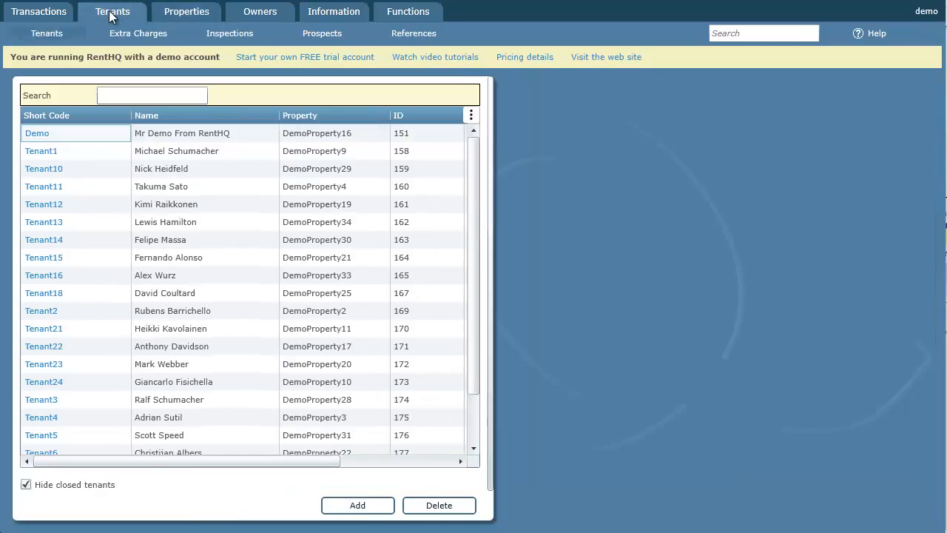
{"action": "left_click", "coordinate": [41, 136]}
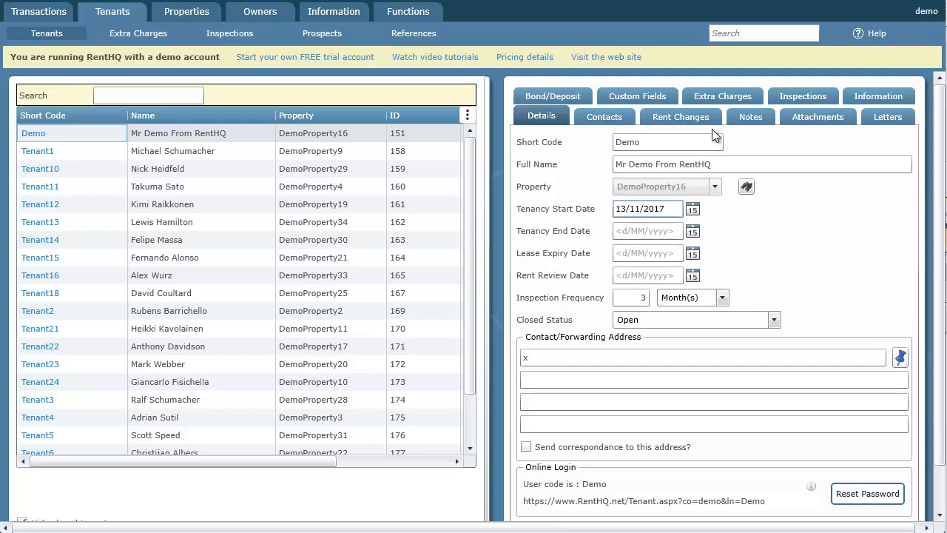
{"action": "left_click", "coordinate": [679, 118]}
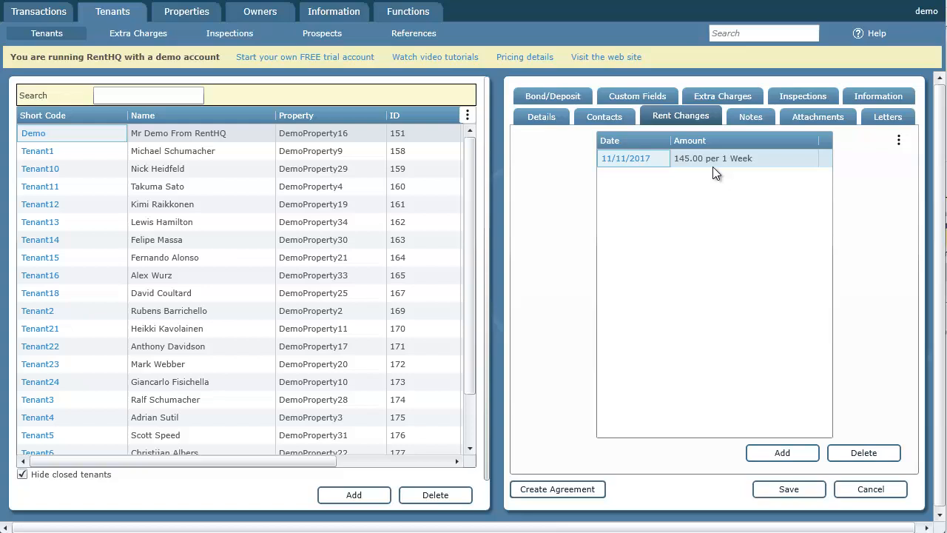
{"action": "left_click", "coordinate": [729, 96]}
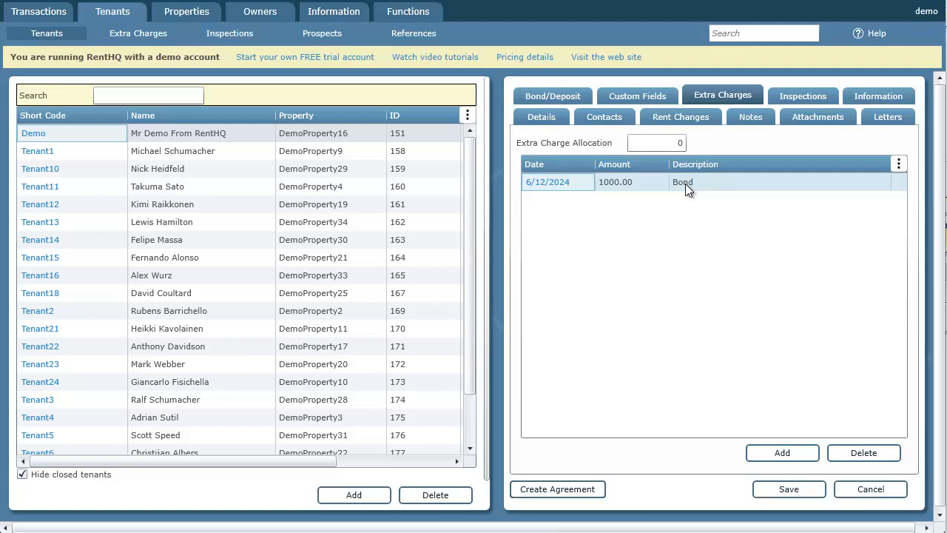
- Check the email and mobile number of the Demo tenant's primary contact, then close the contact without saving
{"action": "left_click", "coordinate": [608, 116]}
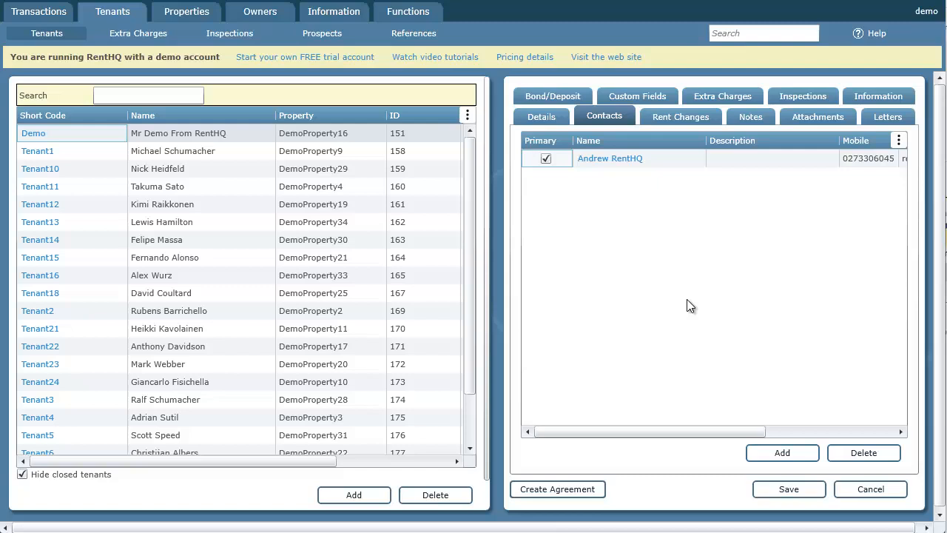
{"action": "double_click", "coordinate": [637, 161]}
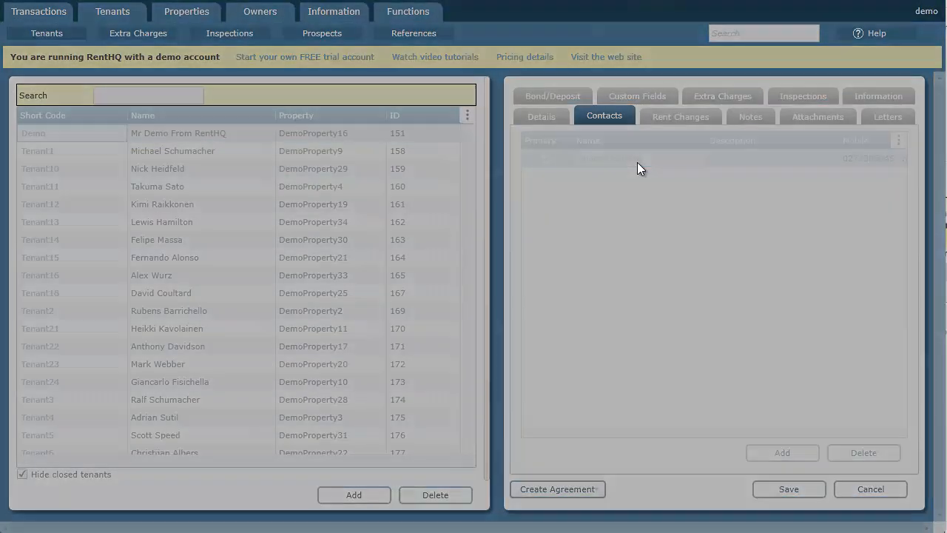
{"action": "left_click_drag", "start_coordinate": [463, 227], "coordinate": [349, 223]}
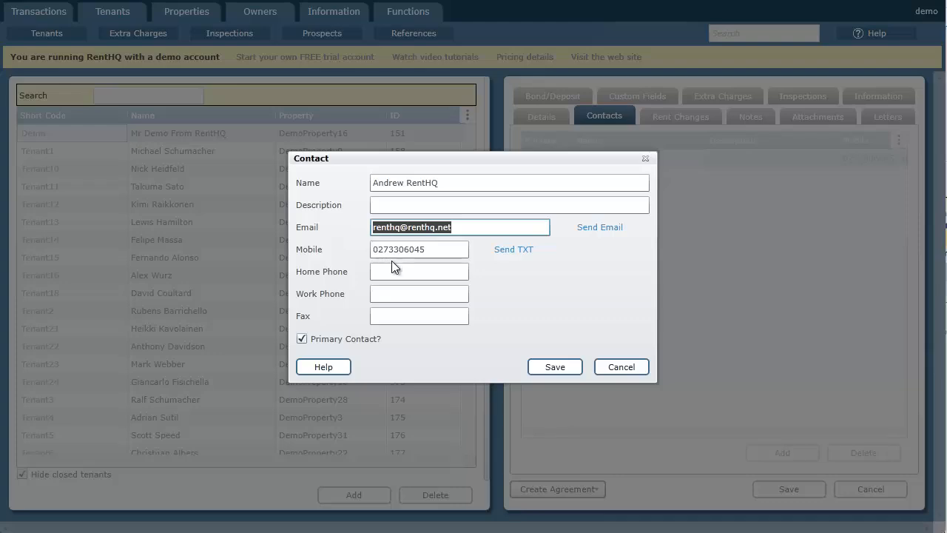
{"action": "left_click", "coordinate": [631, 369]}
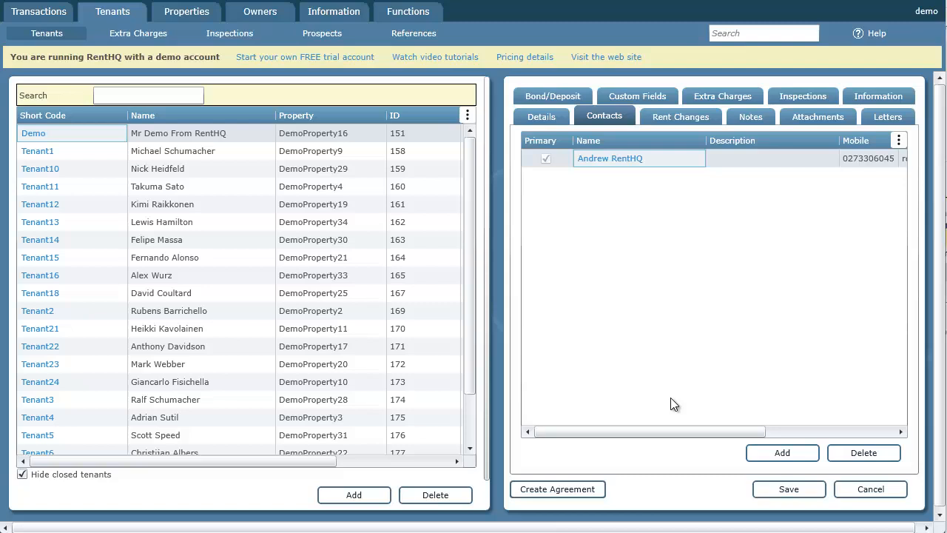
- Start the RealMe registration from the Demo tenant's bond details and log in to RealMe with the prefilled credentials
{"action": "left_click", "coordinate": [551, 98]}
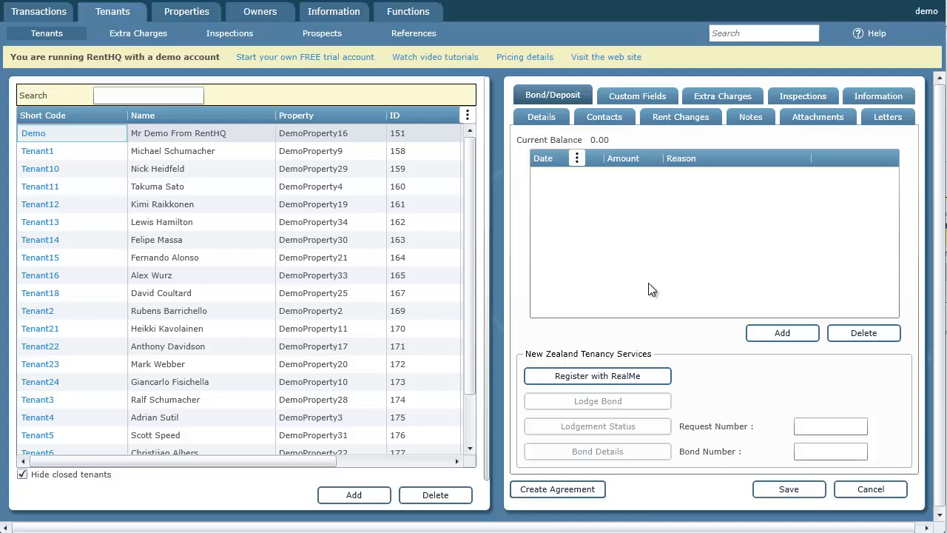
{"action": "left_click", "coordinate": [637, 380]}
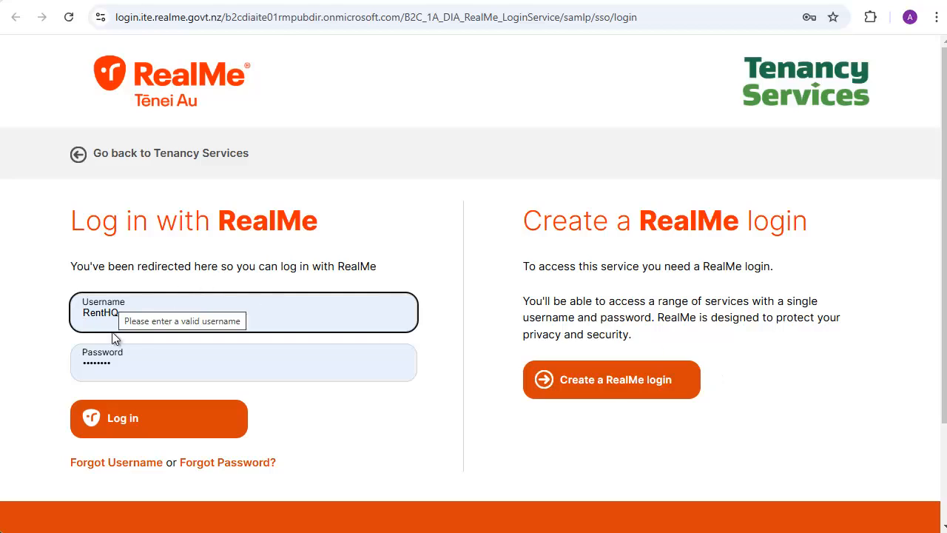
{"action": "left_click", "coordinate": [136, 418]}
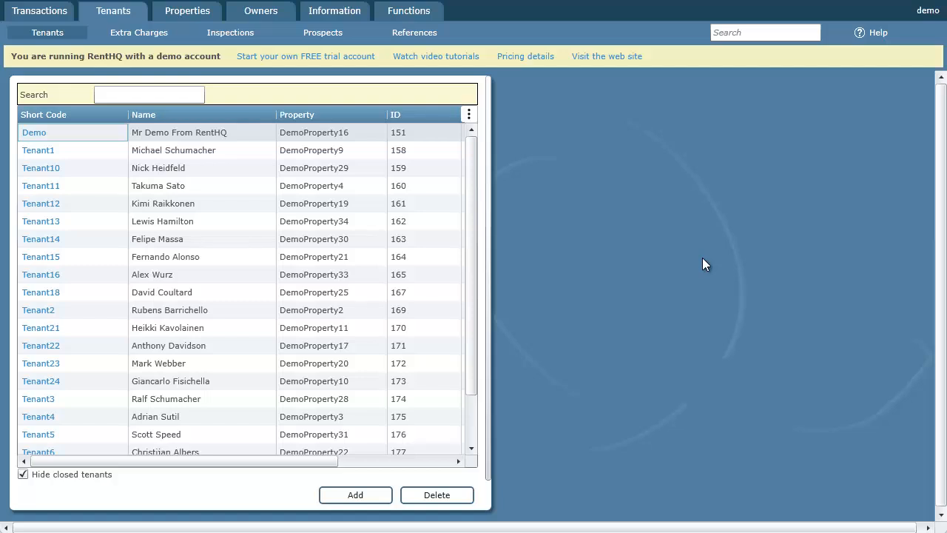
- Reopen the Demo tenant's bond details and start lodging a bond with Tenancy Services
{"action": "left_click", "coordinate": [34, 134]}
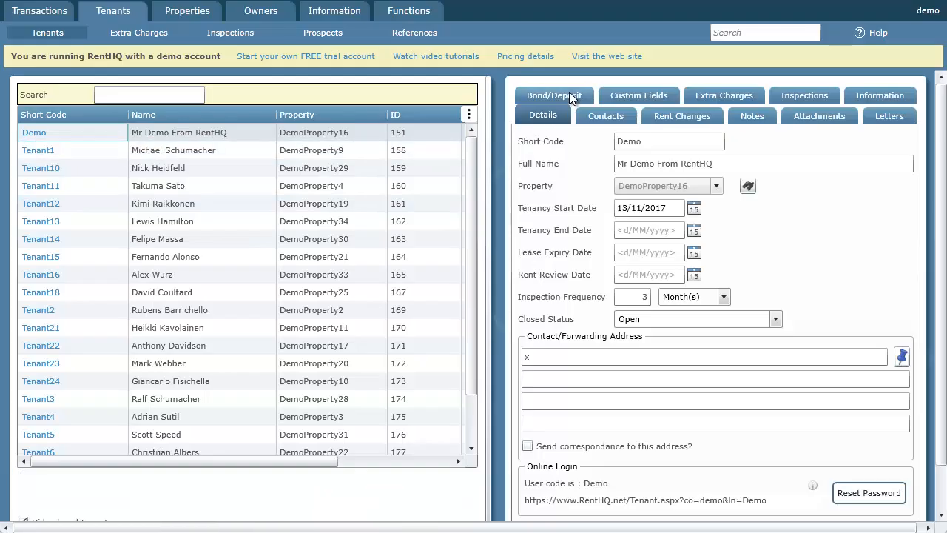
{"action": "left_click", "coordinate": [568, 94]}
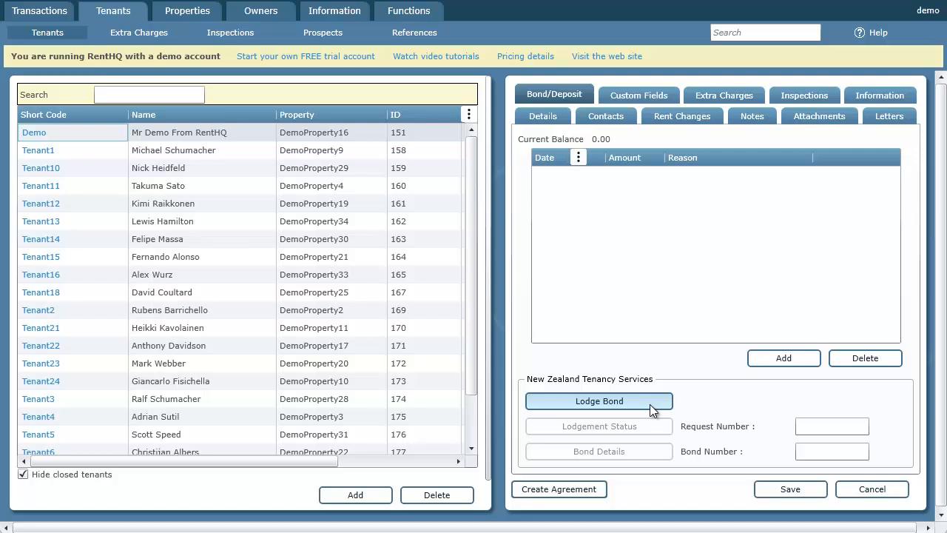
{"action": "left_click", "coordinate": [601, 401]}
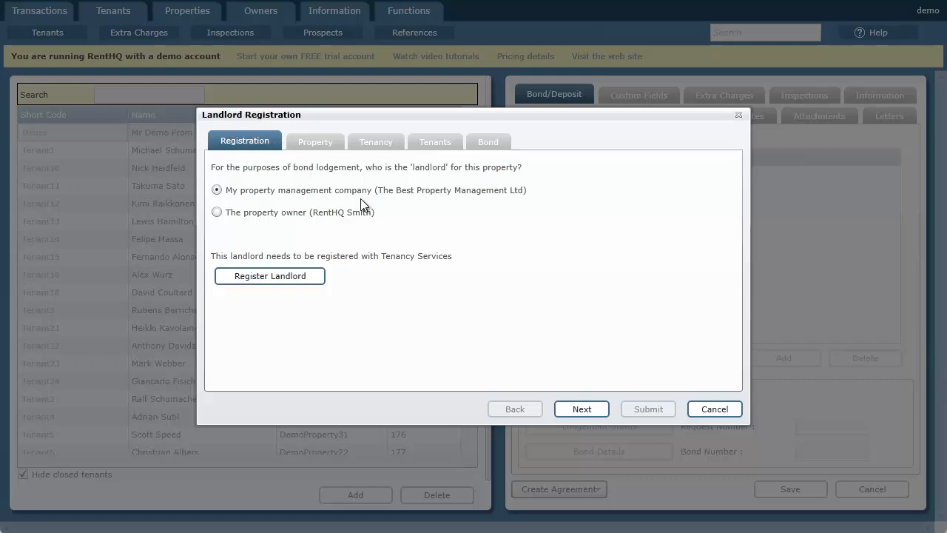
- Choose the property owner as landlord and submit the landlord registration to Tenancy Services with the prefilled Private Owner details
{"action": "left_click", "coordinate": [283, 212]}
{"action": "left_click", "coordinate": [303, 191]}
{"action": "left_click", "coordinate": [299, 212]}
{"action": "left_click", "coordinate": [307, 194]}
{"action": "left_click", "coordinate": [304, 212]}
{"action": "left_click", "coordinate": [287, 275]}
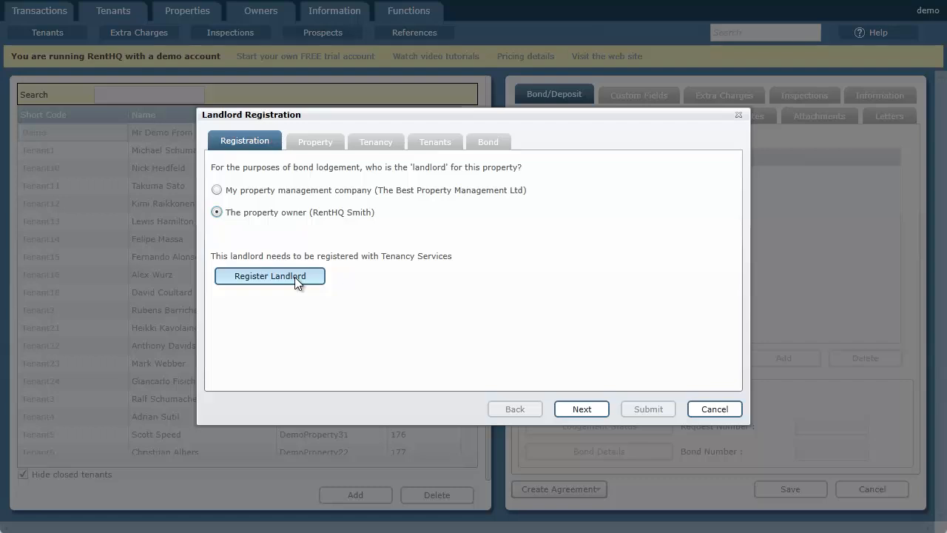
{"action": "left_click", "coordinate": [294, 277]}
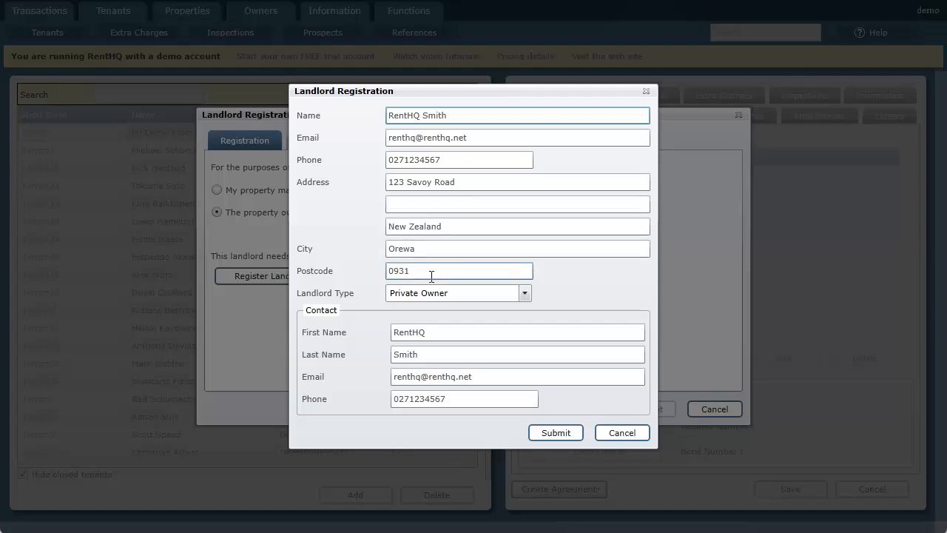
{"action": "left_click", "coordinate": [556, 433]}
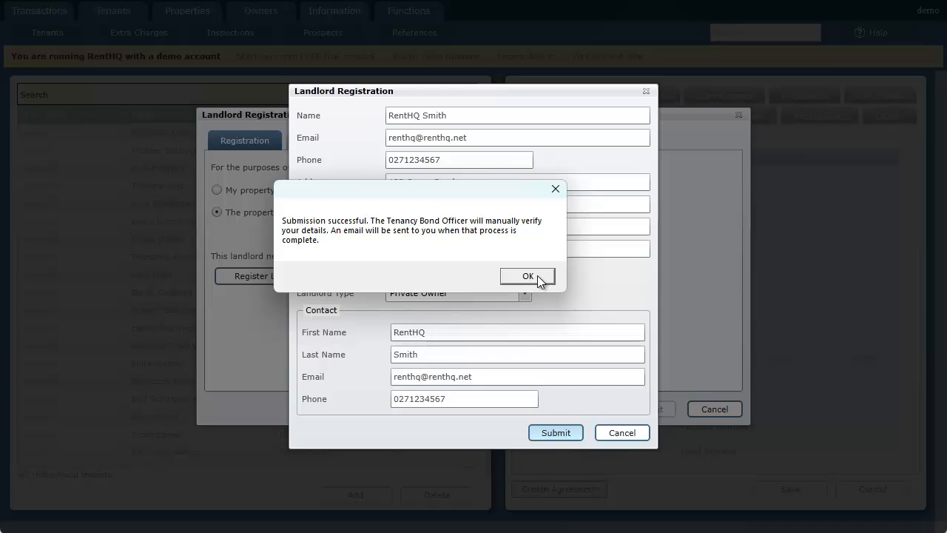
{"action": "left_click", "coordinate": [537, 275]}
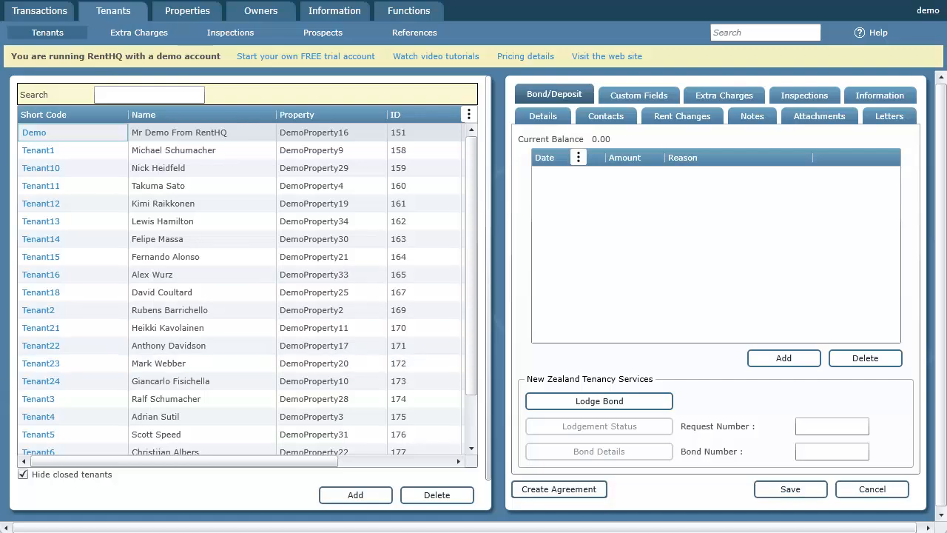
{"action": "left_click", "coordinate": [70, 526]}
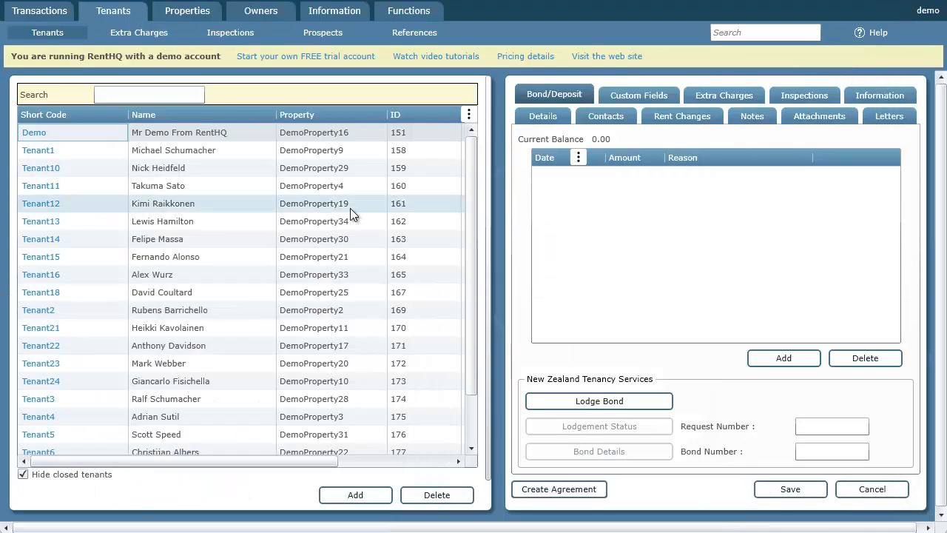
- Restart the bond lodgement with the property owner as landlord and enter the Landlord ID and Landlord Contact ID
{"action": "left_click", "coordinate": [613, 401]}
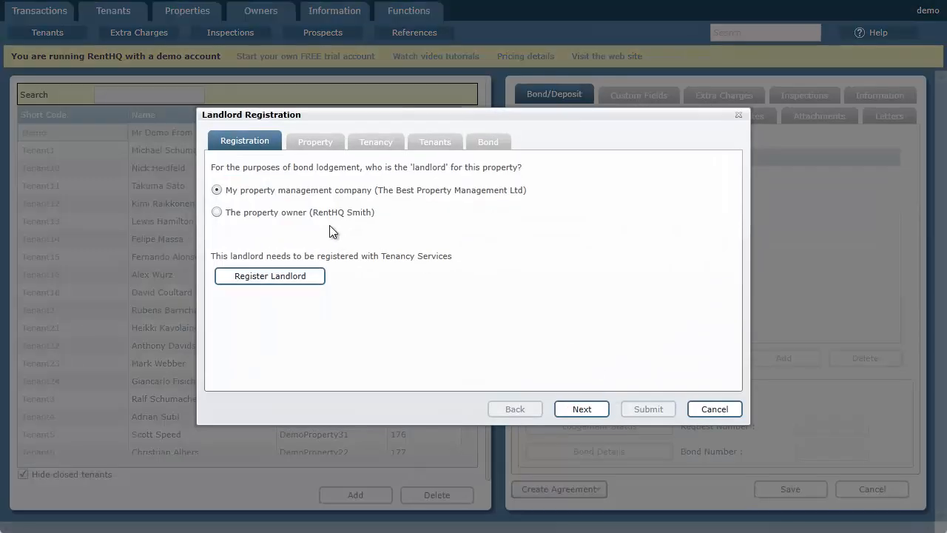
{"action": "left_click", "coordinate": [318, 212]}
{"action": "left_click", "coordinate": [318, 294]}
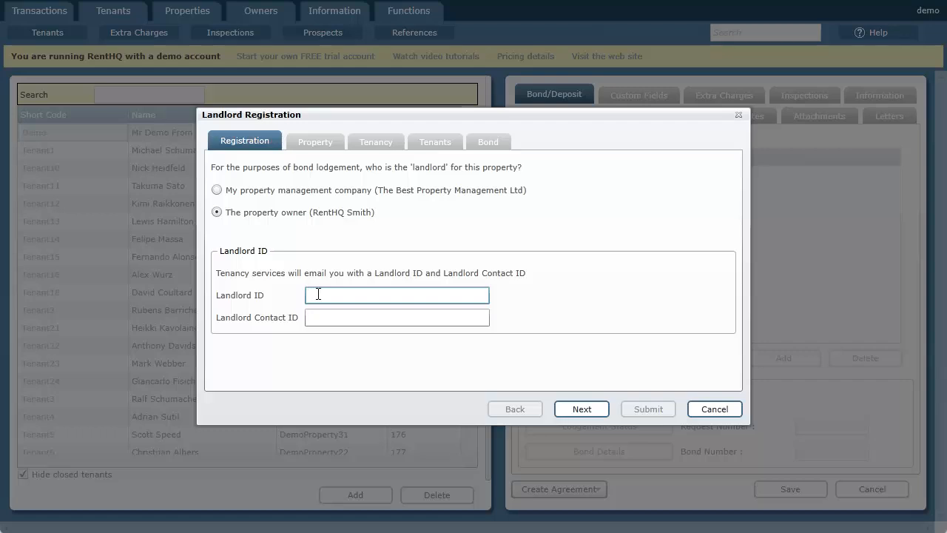
{"action": "key", "text": "Tab"}
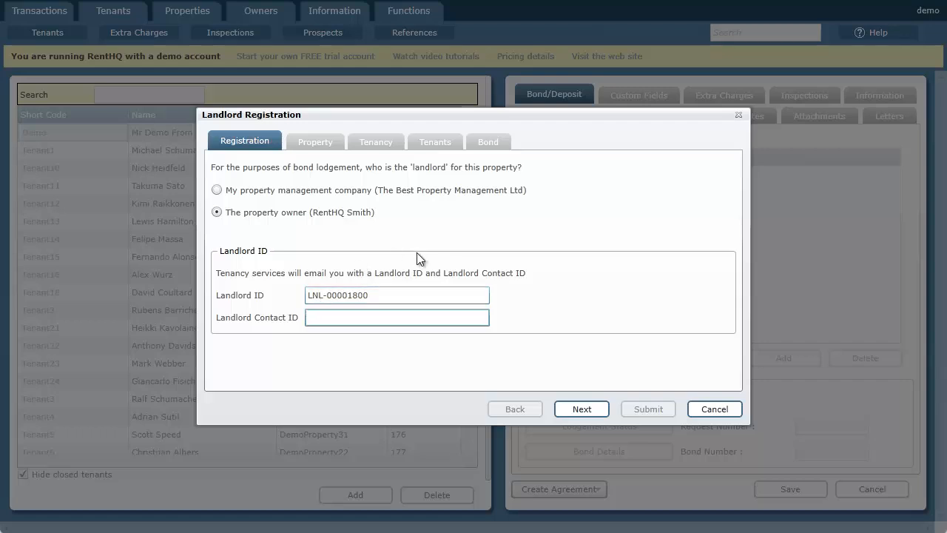
{"action": "left_click", "coordinate": [580, 409]}
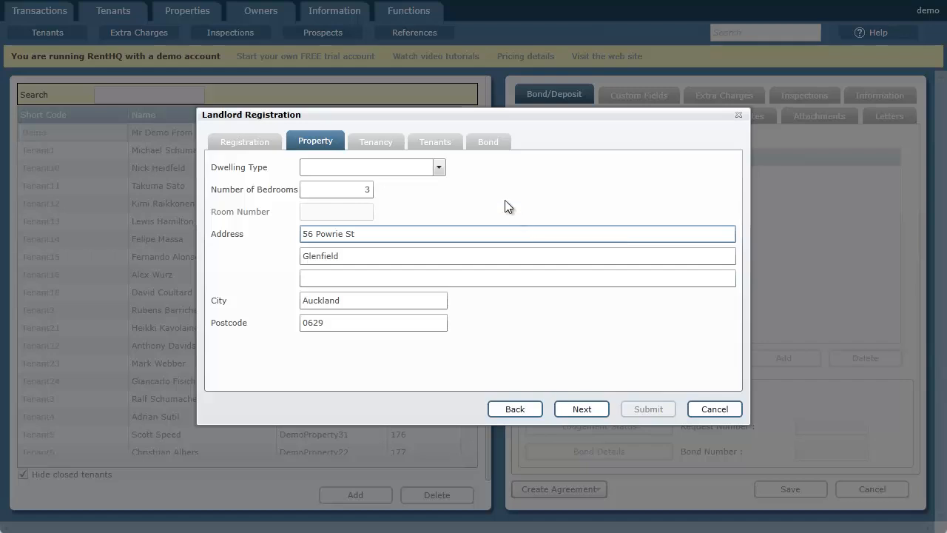
- Set the dwelling type to House/Townhouse, check the bedrooms and address, and continue to the tenancy details
{"action": "left_click", "coordinate": [441, 167]}
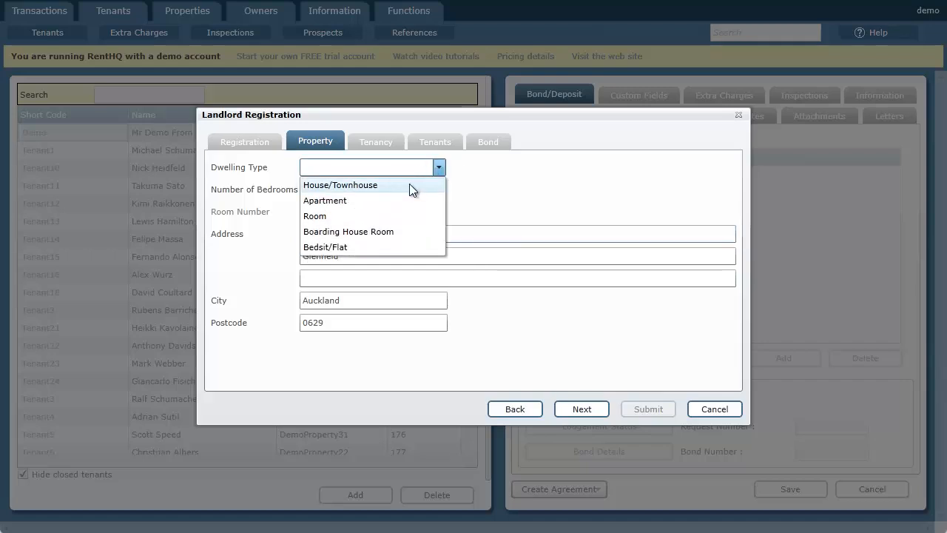
{"action": "left_click", "coordinate": [410, 184]}
{"action": "left_click", "coordinate": [444, 167]}
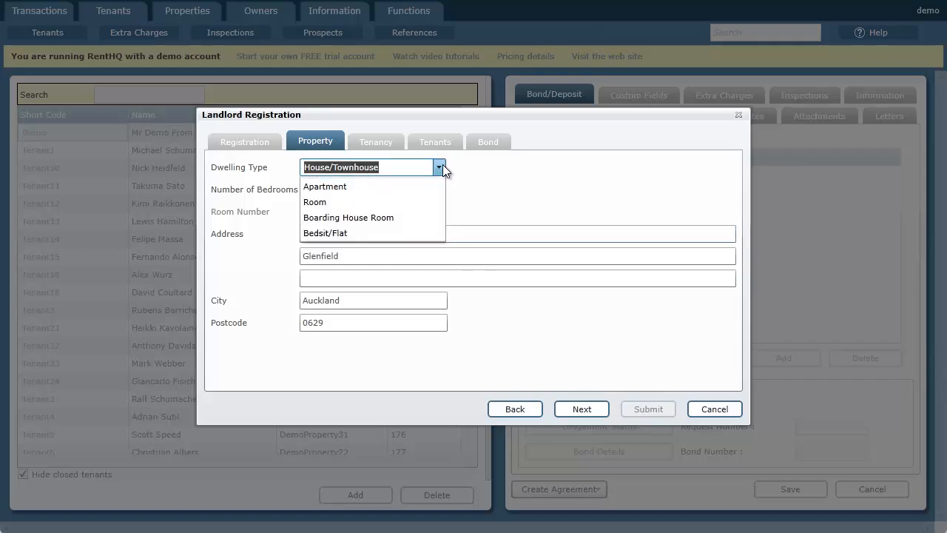
{"action": "left_click", "coordinate": [354, 213]}
{"action": "left_click", "coordinate": [337, 213]}
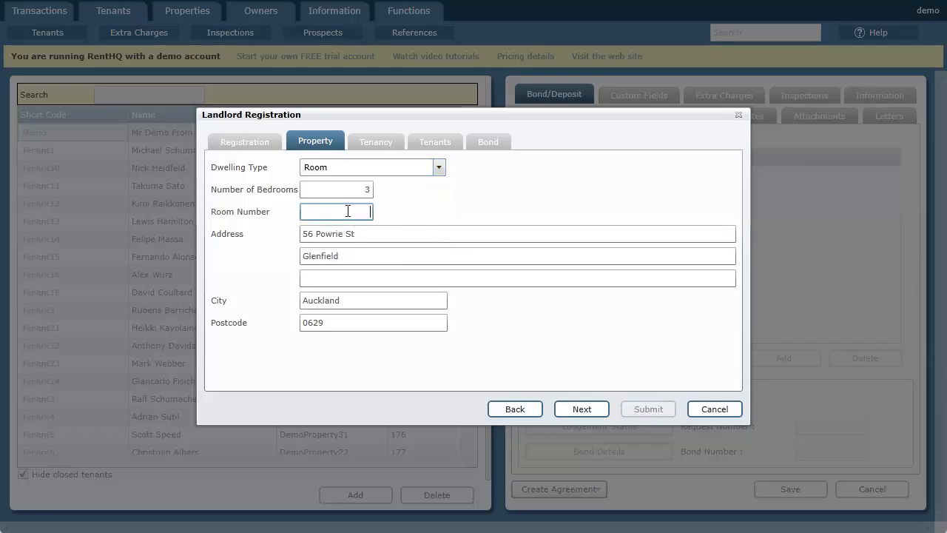
{"action": "left_click", "coordinate": [443, 167]}
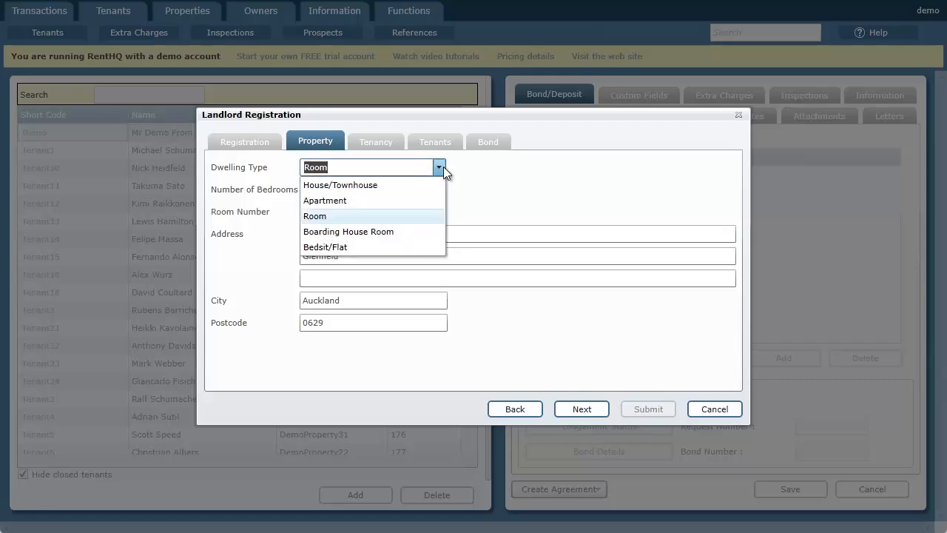
{"action": "left_click", "coordinate": [380, 183]}
{"action": "left_click", "coordinate": [338, 189]}
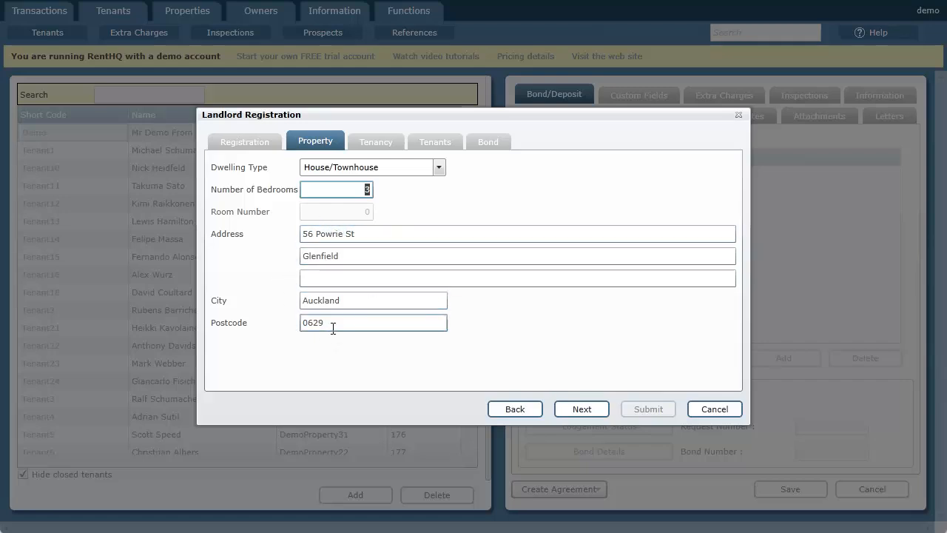
{"action": "left_click", "coordinate": [576, 409]}
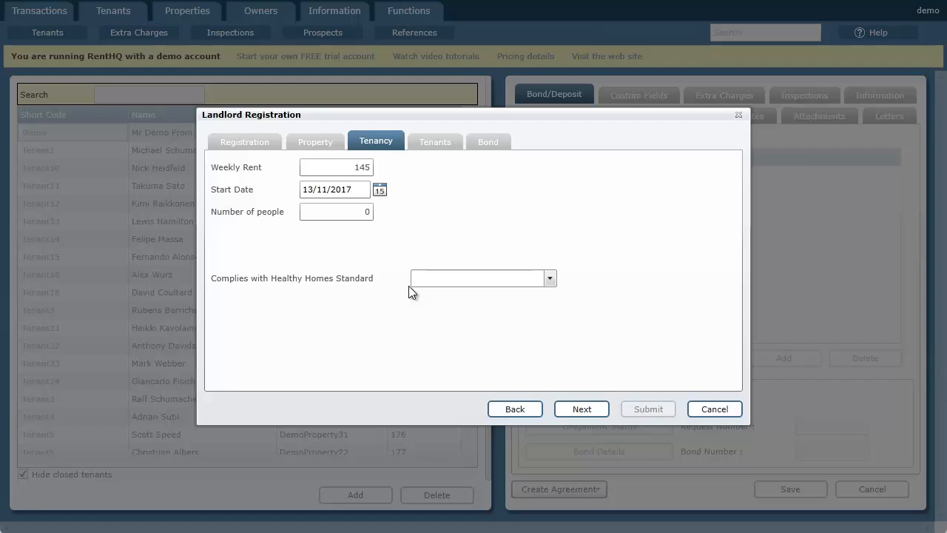
- Accept the tenancy details, review the listed tenant's contact information, and continue to the bond details
{"action": "left_click", "coordinate": [583, 409]}
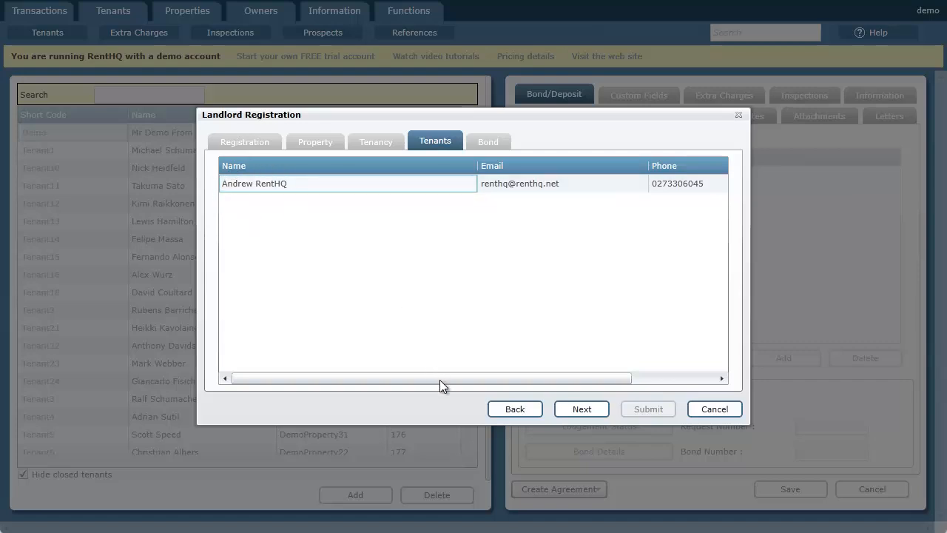
{"action": "left_click_drag", "start_coordinate": [441, 377], "coordinate": [575, 389]}
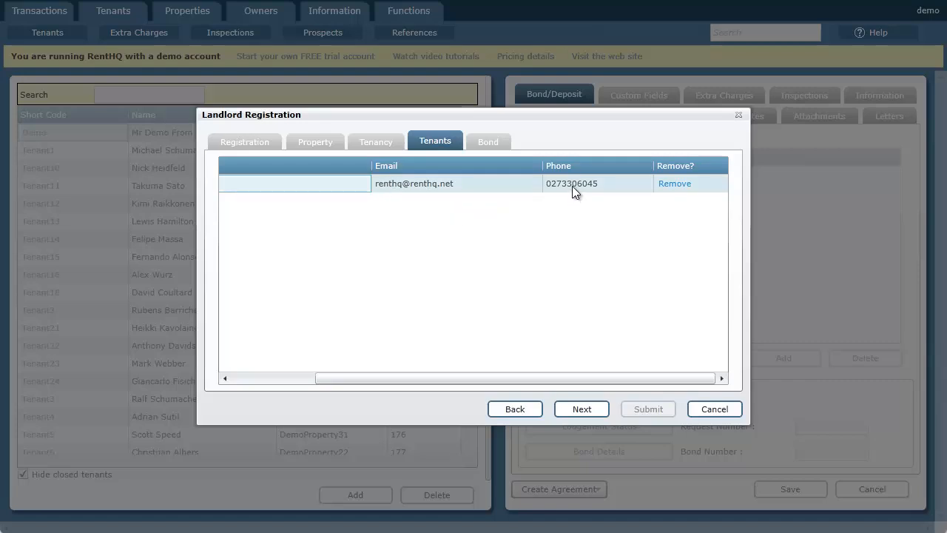
{"action": "left_click_drag", "start_coordinate": [639, 376], "coordinate": [412, 376]}
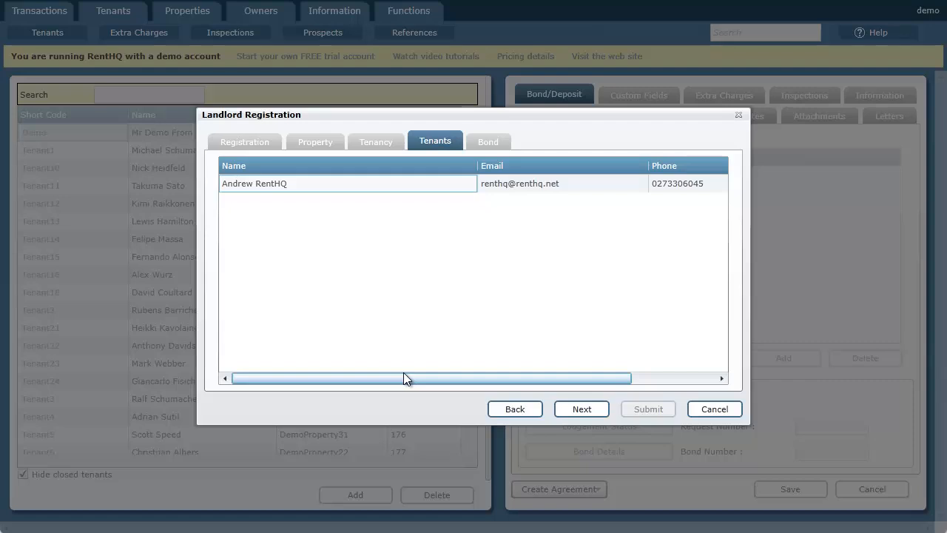
{"action": "left_click", "coordinate": [585, 409]}
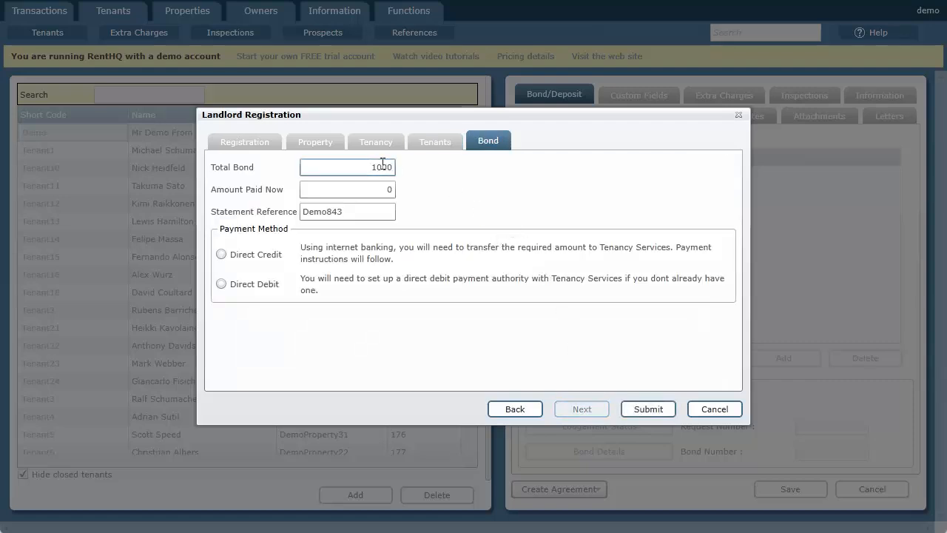
- Check the total bond, set the amount paid now to 1000, and review the statement reference for the payment
{"action": "double_click", "coordinate": [357, 169]}
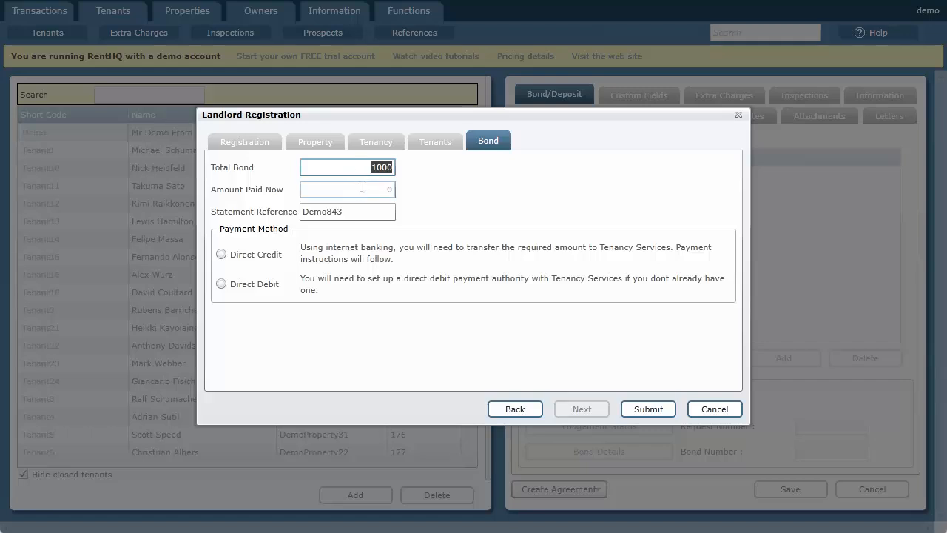
{"action": "double_click", "coordinate": [366, 194]}
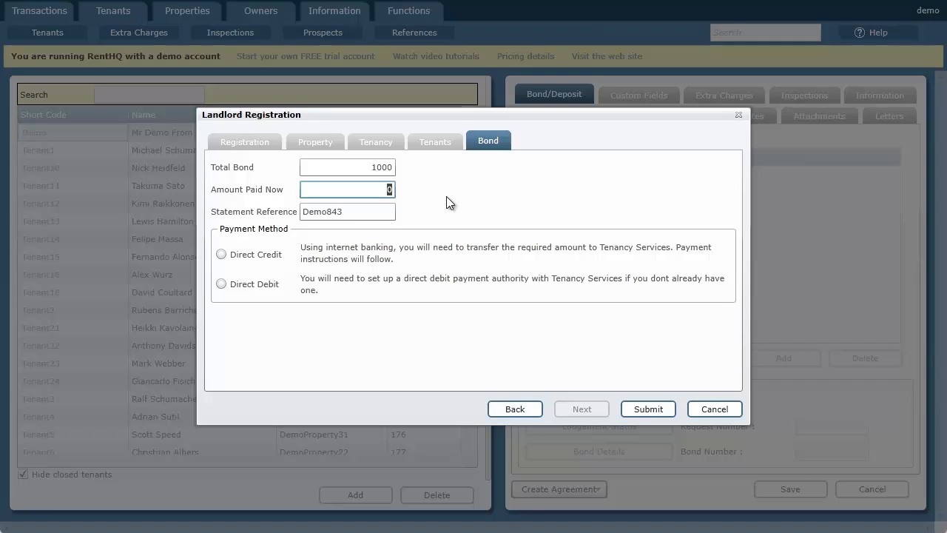
{"action": "type", "text": "1000"}
{"action": "left_click_drag", "start_coordinate": [359, 212], "coordinate": [287, 220]}
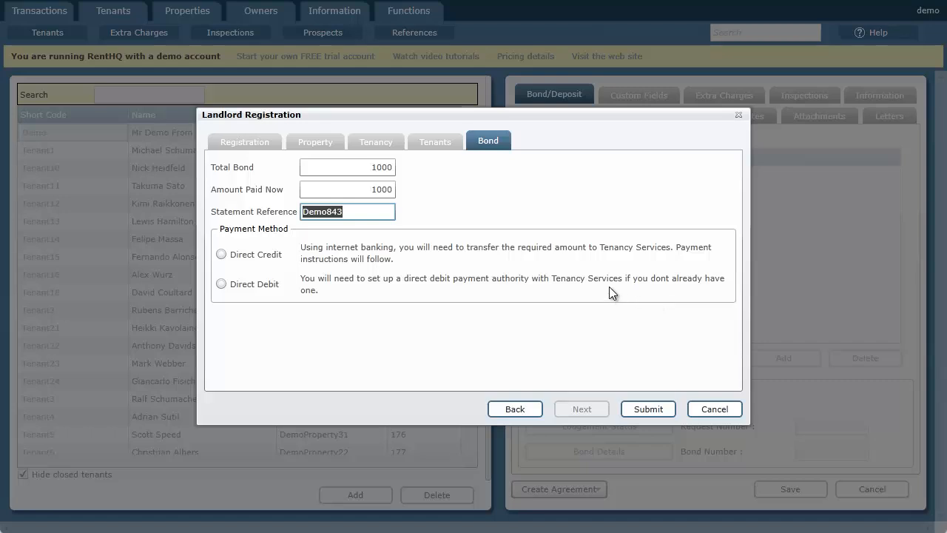
{"action": "left_click", "coordinate": [342, 212]}
{"action": "left_click_drag", "start_coordinate": [348, 213], "coordinate": [302, 222]}
{"action": "left_click", "coordinate": [329, 212]}
- Choose Direct Credit as the payment method and submit the bond lodgement to Tenancy Services
{"action": "left_click", "coordinate": [267, 260]}
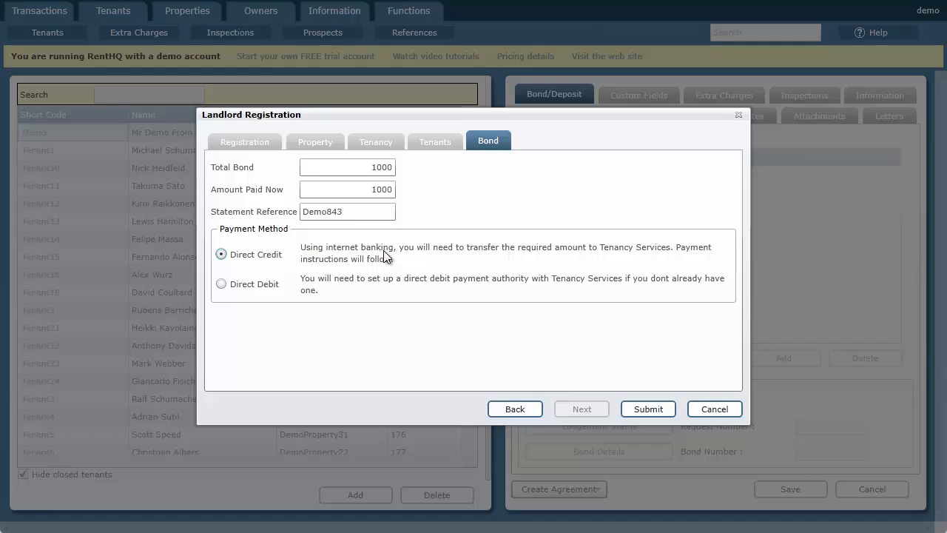
{"action": "left_click", "coordinate": [268, 287]}
{"action": "left_click", "coordinate": [281, 254]}
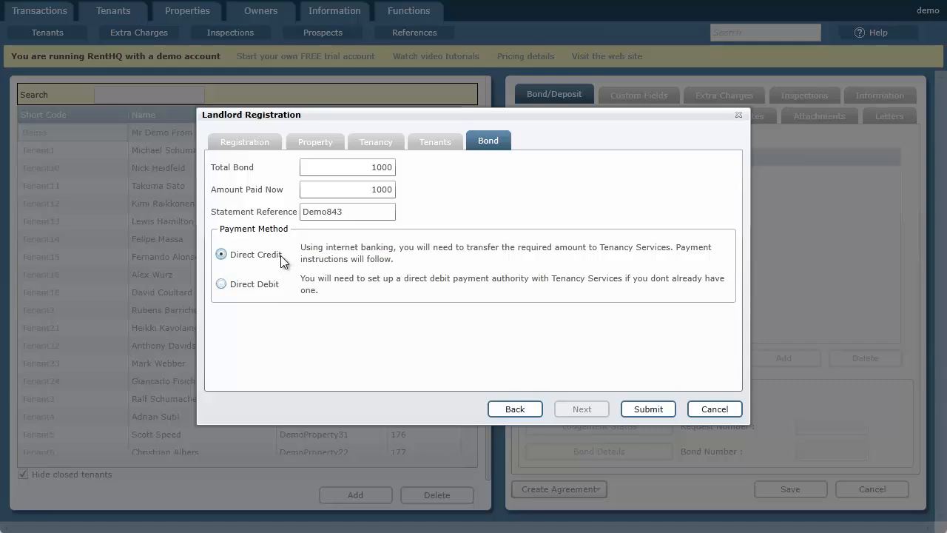
{"action": "left_click", "coordinate": [647, 410]}
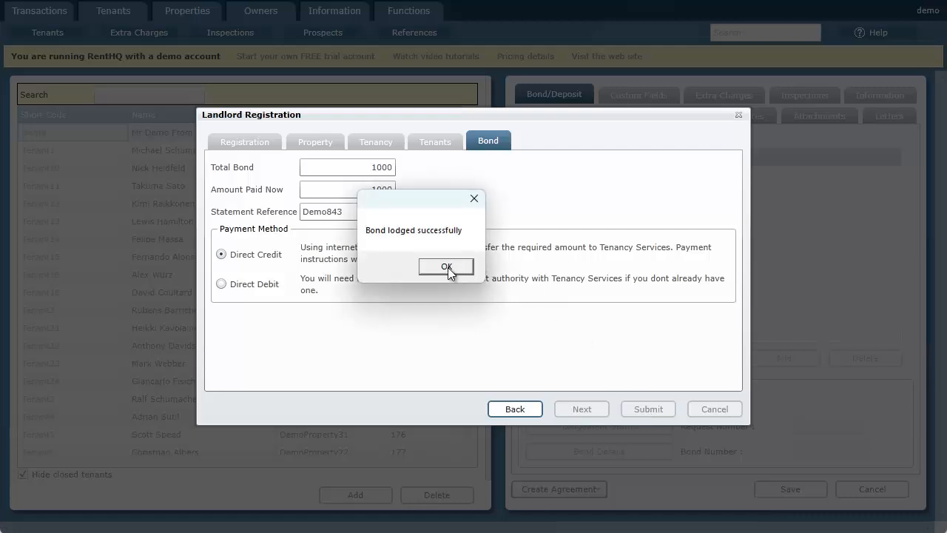
{"action": "left_click", "coordinate": [447, 267]}
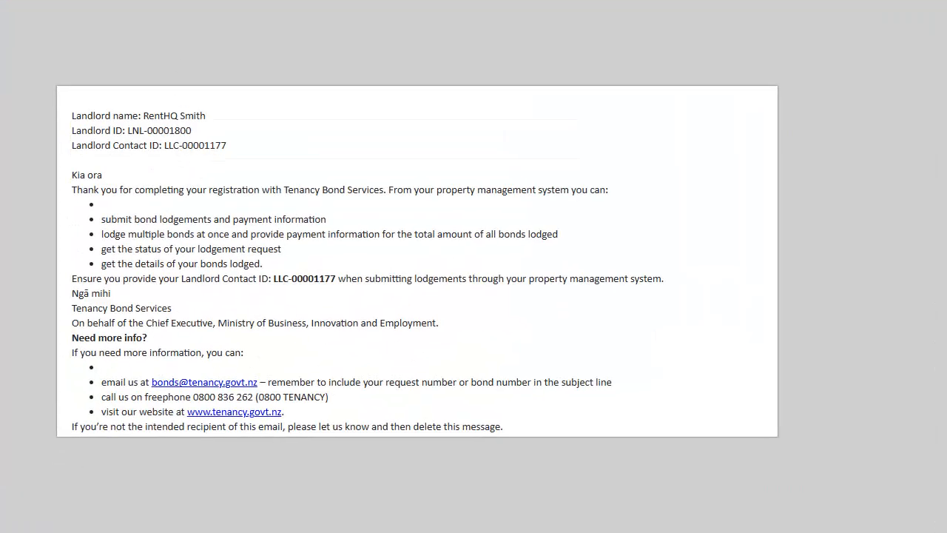
- Replace the Demo tenant's pending request number with the issued lodgement request number and enter the bond number
{"action": "left_click", "coordinate": [195, 1]}
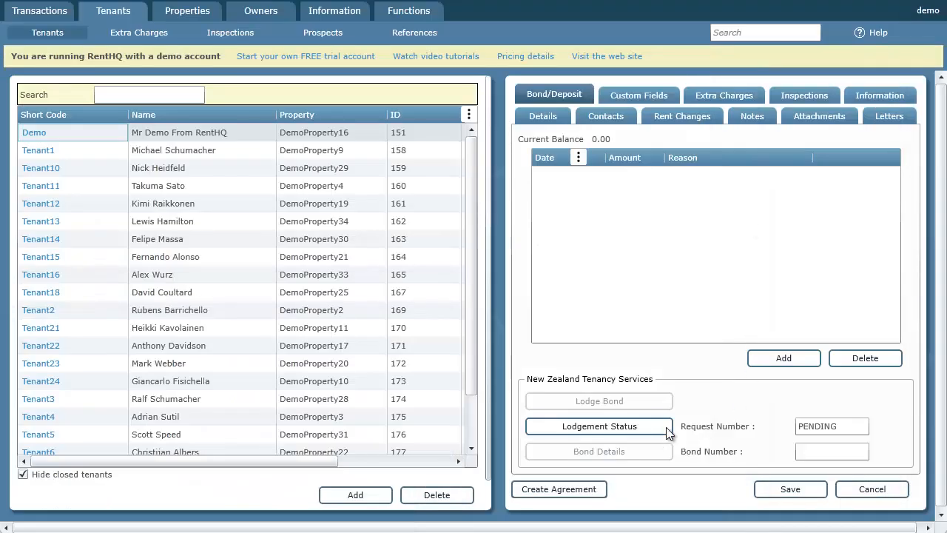
{"action": "left_click", "coordinate": [821, 427]}
{"action": "double_click", "coordinate": [821, 428]}
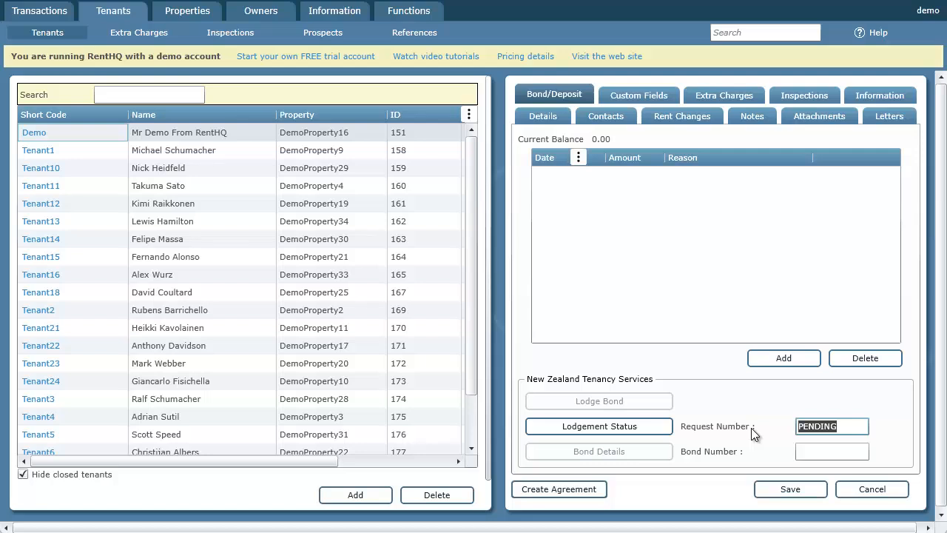
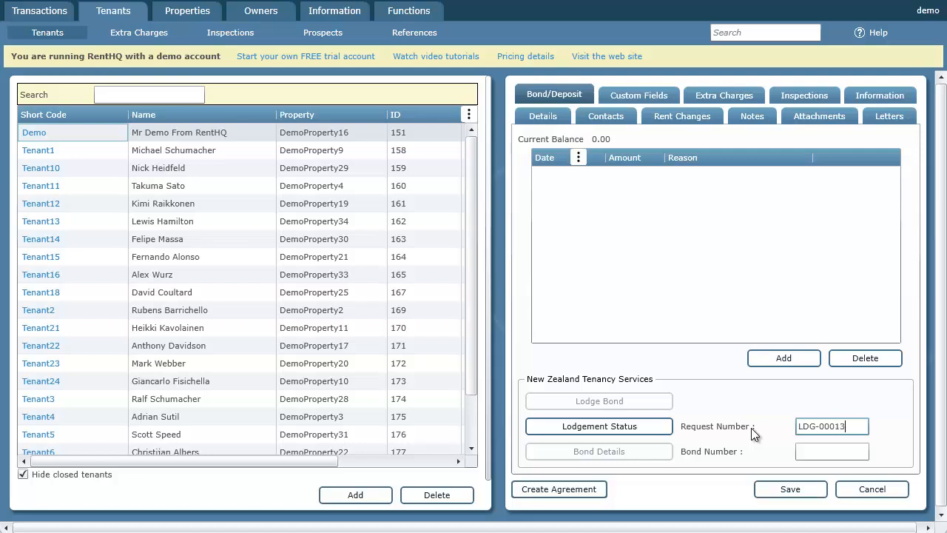
{"action": "left_click", "coordinate": [810, 453]}
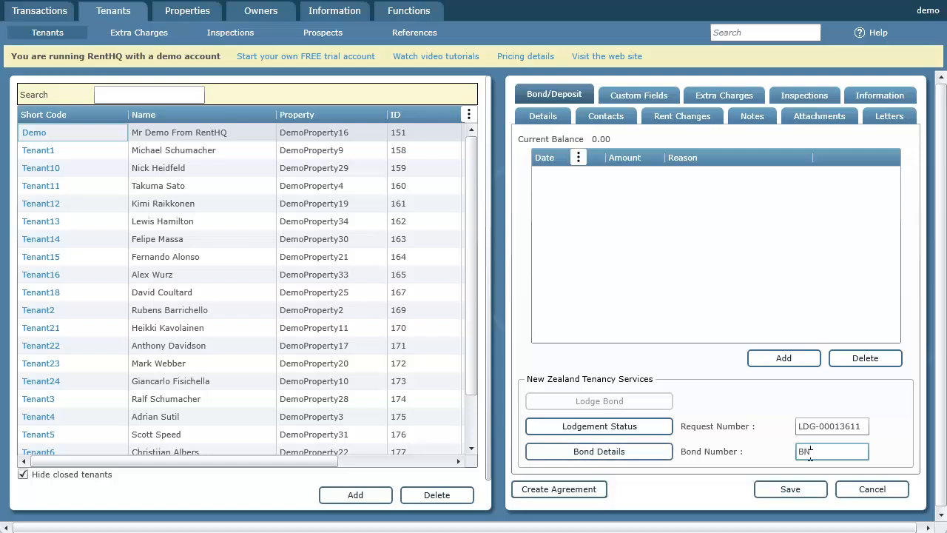
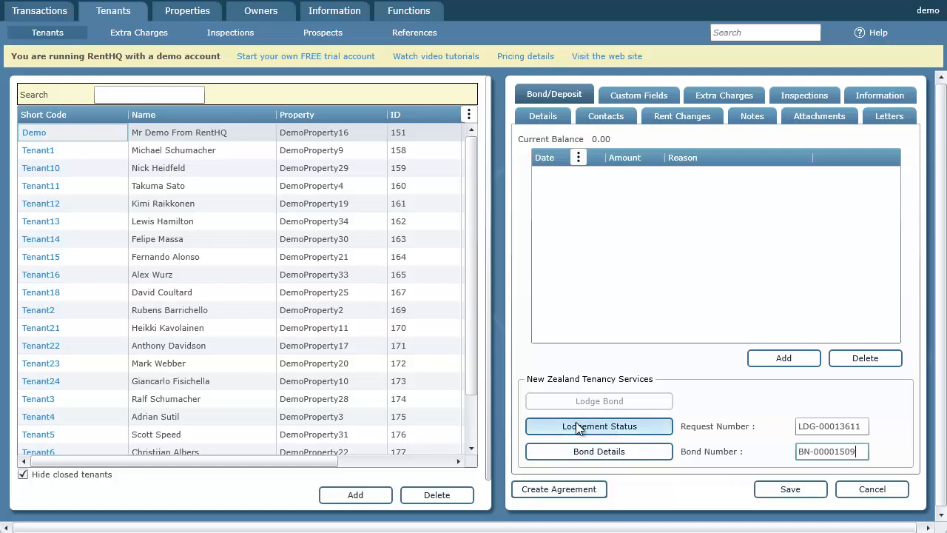
- Look up the Demo tenant's lodgement status and bond details from Tenancy Services
{"action": "left_click", "coordinate": [613, 428]}
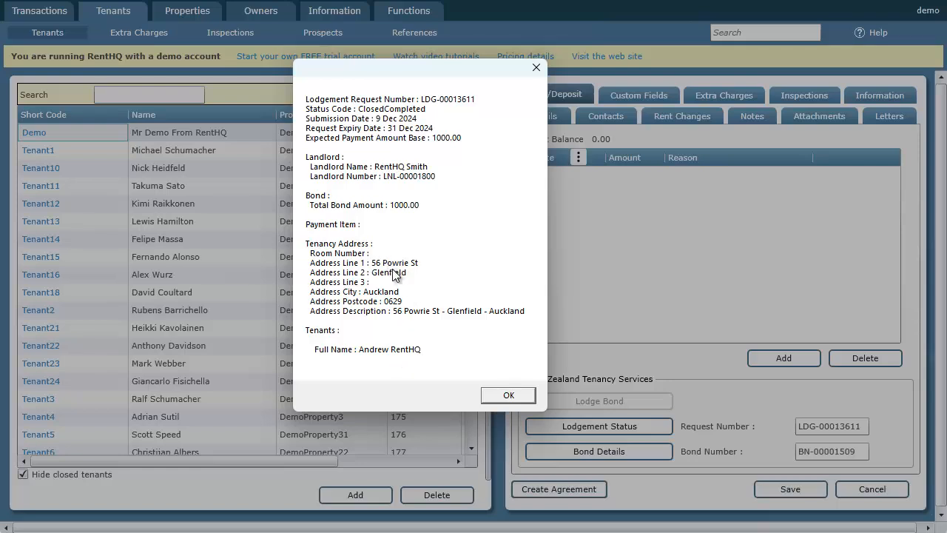
{"action": "left_click", "coordinate": [508, 394]}
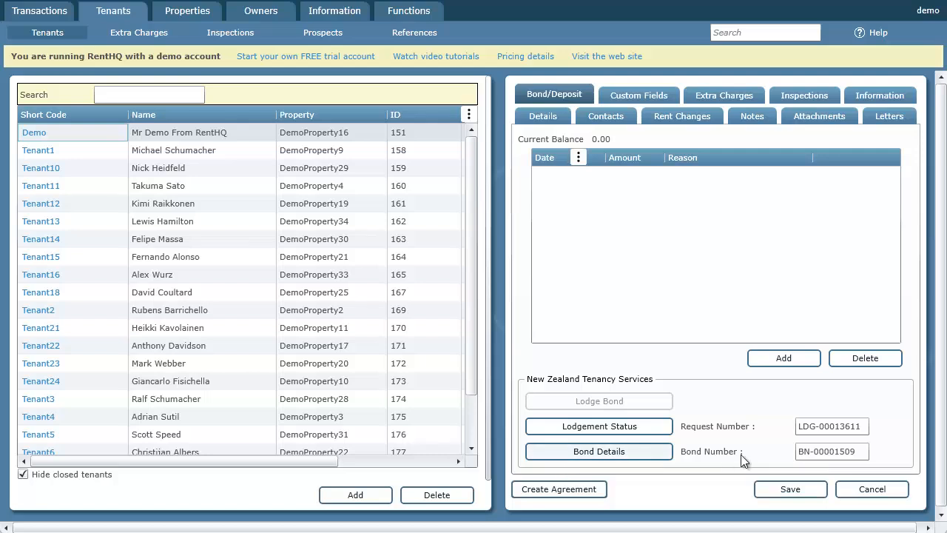
{"action": "left_click", "coordinate": [608, 453]}
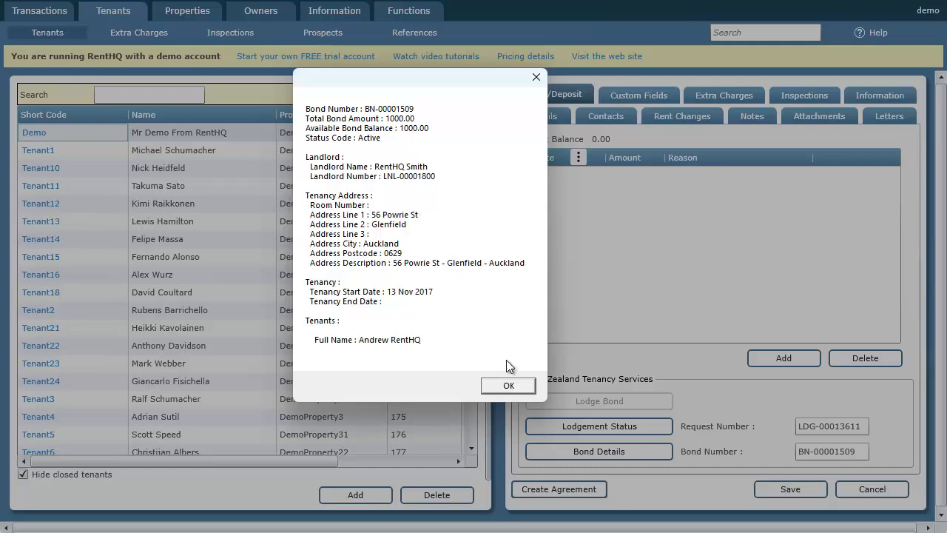
{"action": "left_click", "coordinate": [509, 385]}
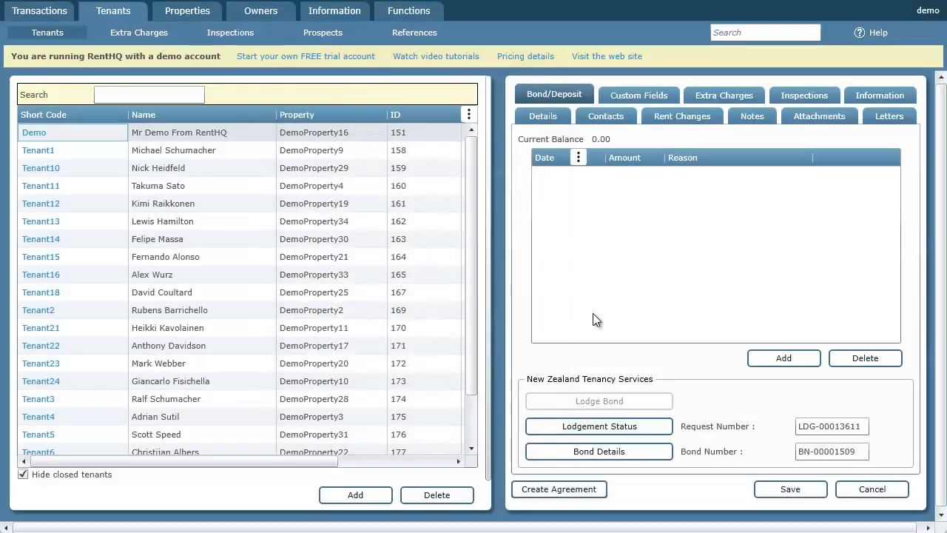